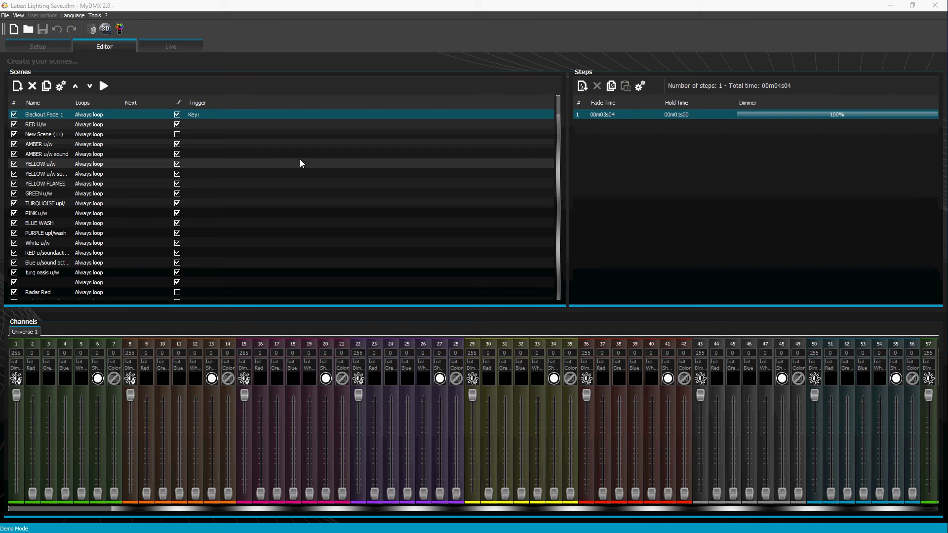
# - Open Scene builder, move it up-left, and try zooming the empty fixtures grid
pyautogui.click(93, 29)
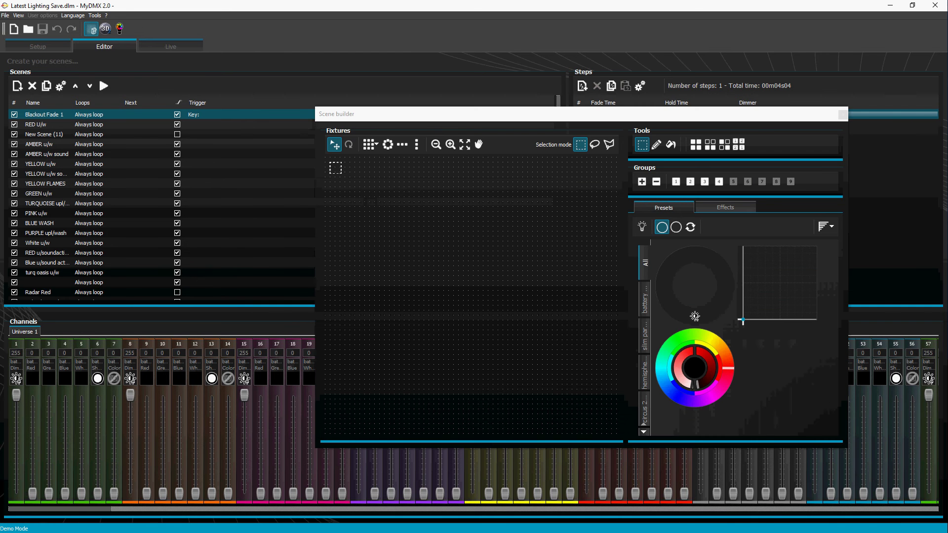
pyautogui.moveTo(540, 113); pyautogui.dragTo(471, 83)
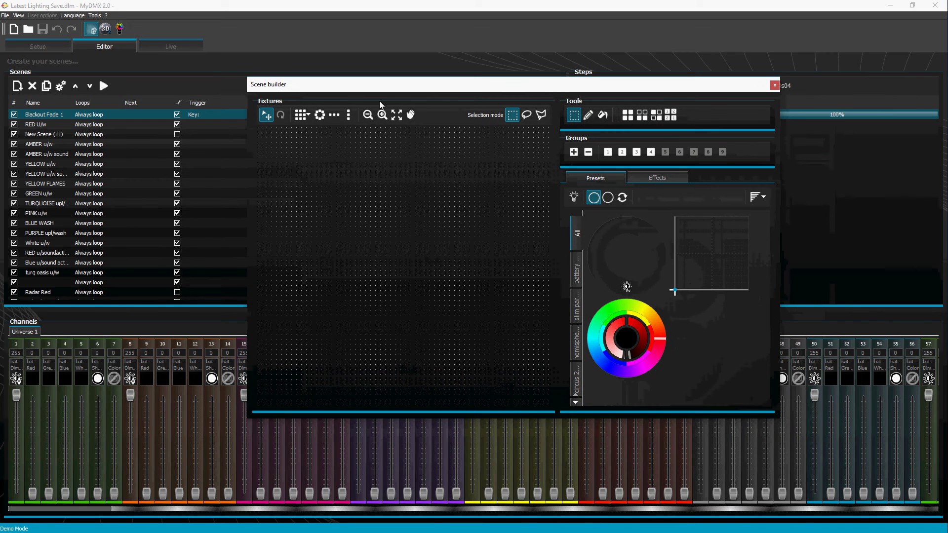
pyautogui.click(368, 114)
pyautogui.click(411, 115)
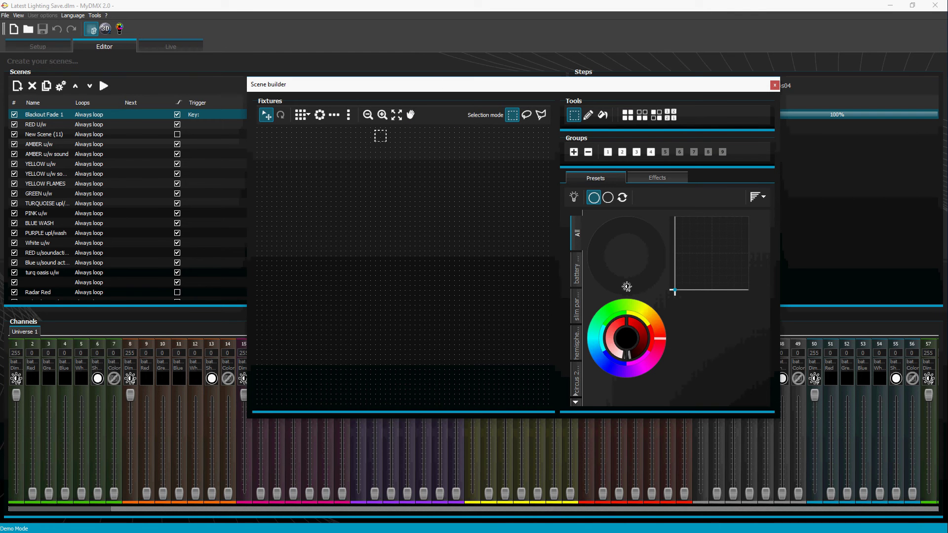
# - Toggle the select/move tool, select all fixtures, then switch to the hand tool
pyautogui.moveTo(280, 199); pyautogui.dragTo(289, 208)
pyautogui.click(267, 115)
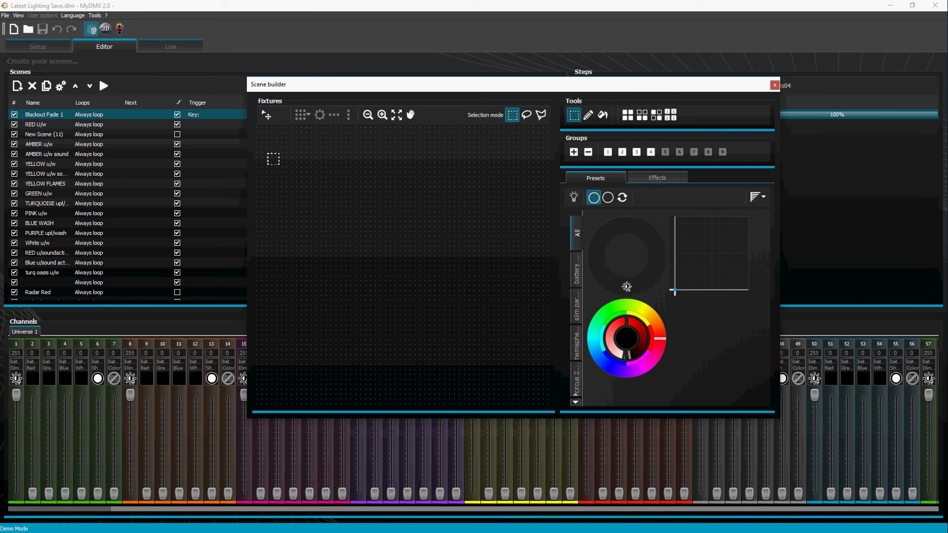
pyautogui.click(267, 115)
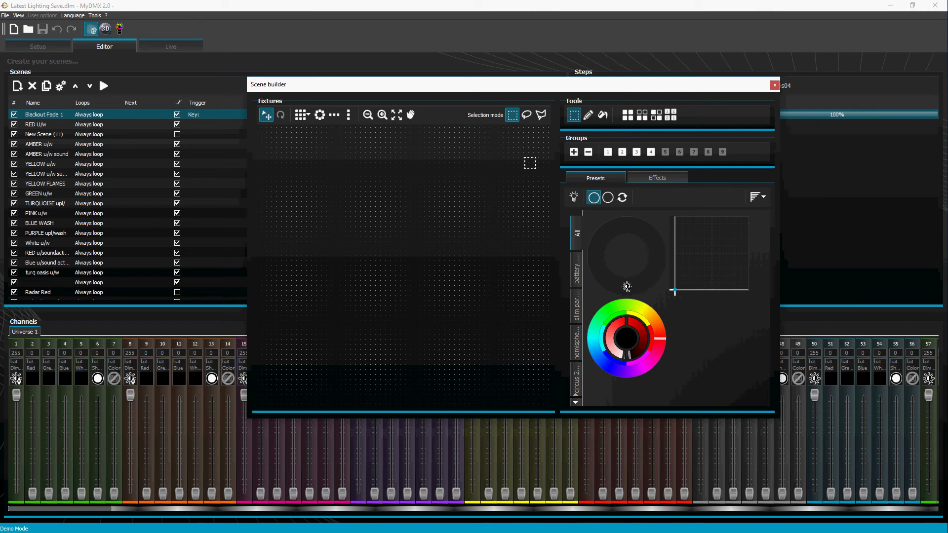
pyautogui.click(628, 114)
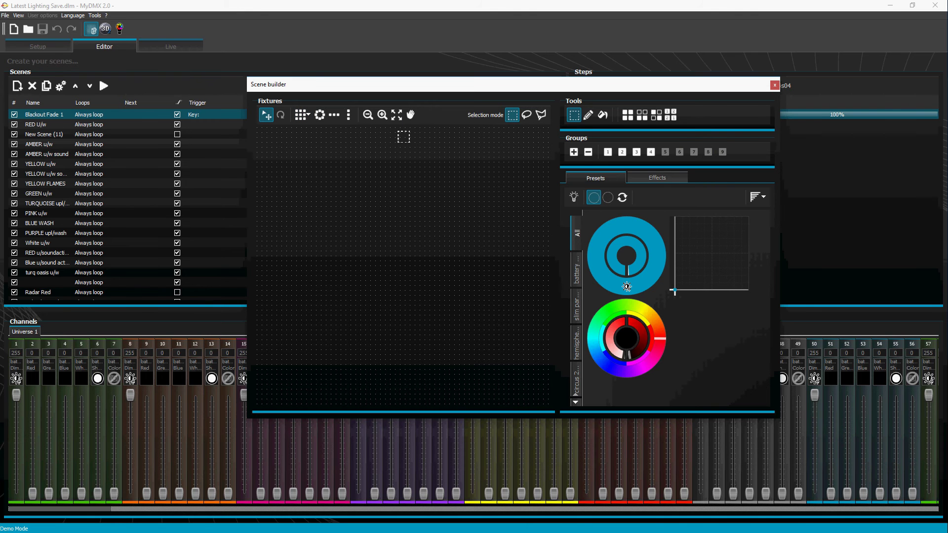
pyautogui.click(410, 115)
# - Arrange the 37 selected fixtures into a matrix, spread it wider, then deselect them
pyautogui.click(412, 115)
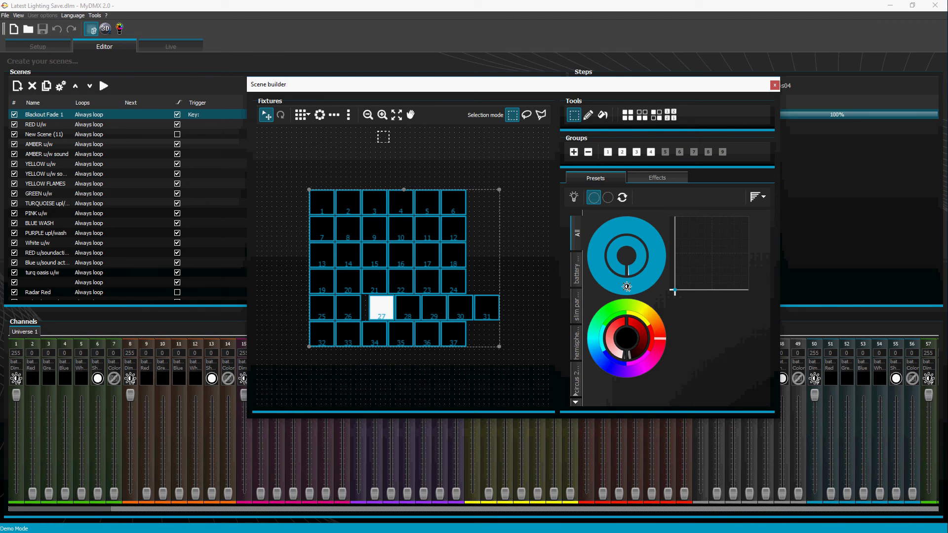
pyautogui.moveTo(499, 189)
pyautogui.mouseDown()
pyautogui.moveTo(530, 166)
pyautogui.moveTo(526, 177)
pyautogui.mouseUp()
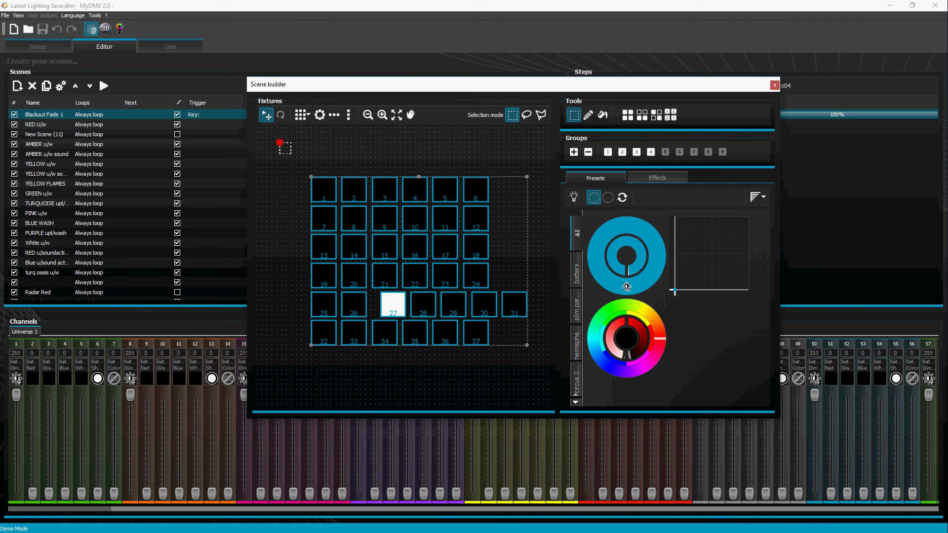
pyautogui.click(280, 144)
# - Drag the top row, fixtures 1–6, below the other rows of the matrix
pyautogui.moveTo(306, 169)
pyautogui.mouseDown()
pyautogui.moveTo(453, 194)
pyautogui.moveTo(474, 191)
pyautogui.moveTo(474, 152)
pyautogui.mouseUp()
pyautogui.click(394, 210)
pyautogui.moveTo(307, 202)
pyautogui.mouseDown()
pyautogui.moveTo(314, 218)
pyautogui.moveTo(490, 226)
pyautogui.moveTo(475, 204)
pyautogui.moveTo(316, 347)
pyautogui.mouseUp()
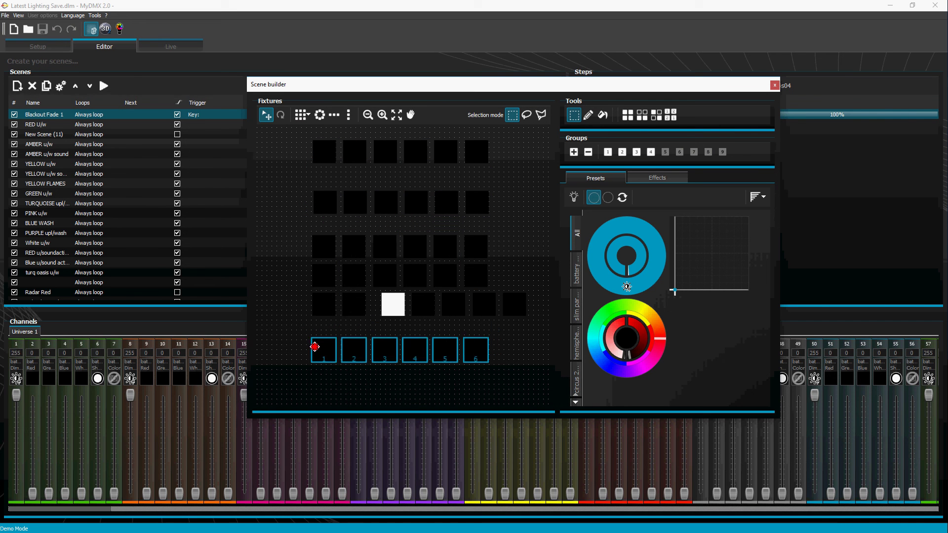
pyautogui.click(316, 347)
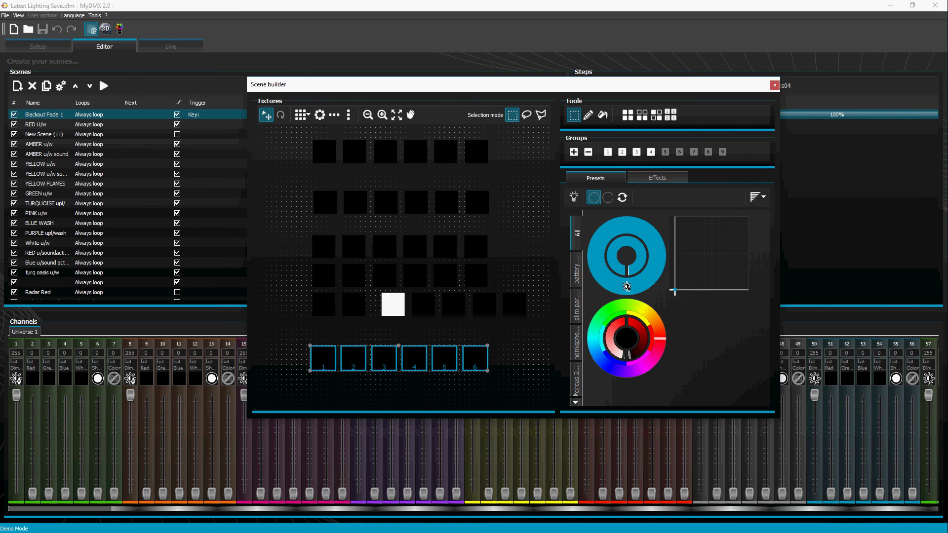
# - Close the Scene builder window and reopen it from the toolbar
pyautogui.click(775, 86)
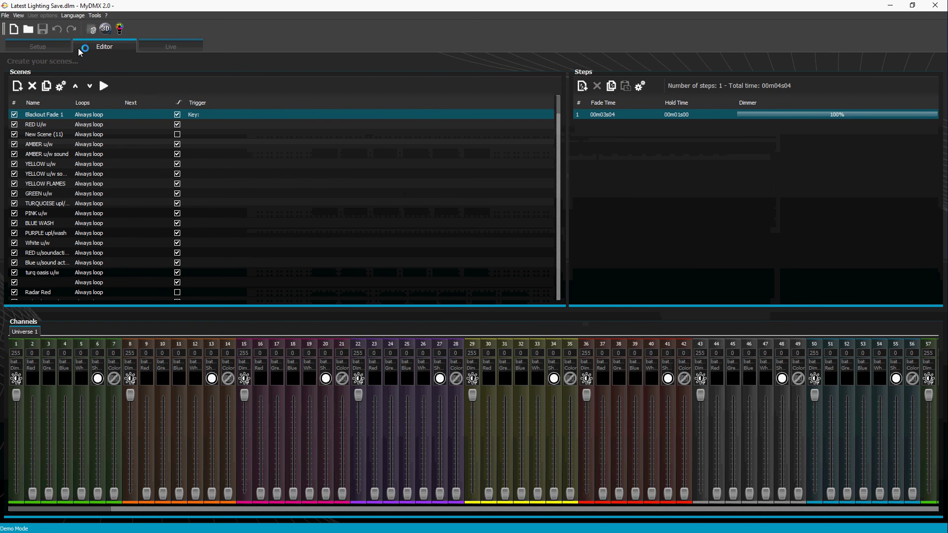
pyautogui.click(95, 30)
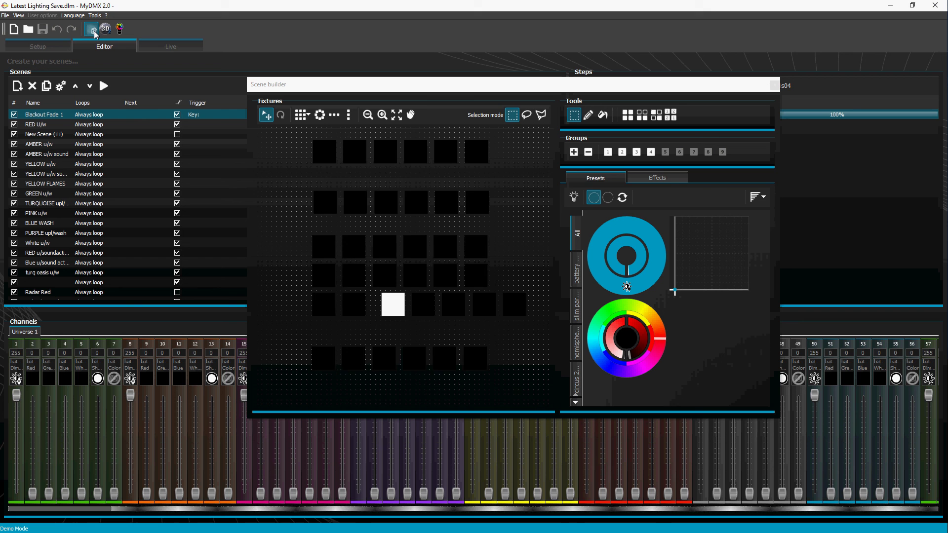